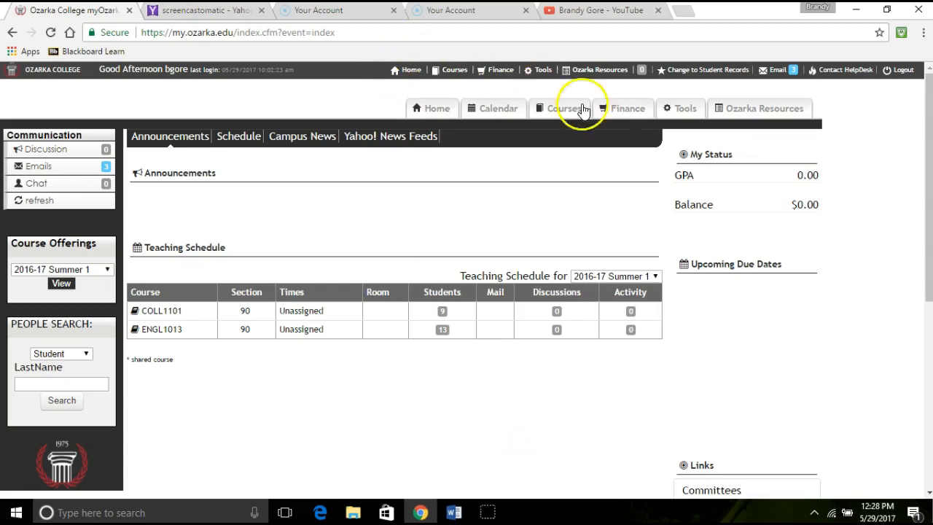
Step: Open the college portal's Tools page and locate the Free Microsoft Office link
click(683, 114)
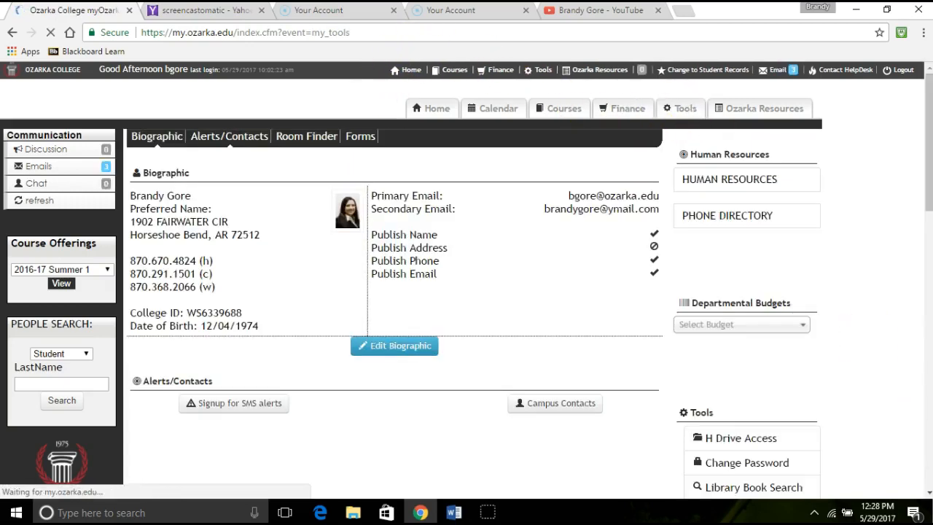
scroll(810, 417, down, 1)
scroll(811, 417, down, 1)
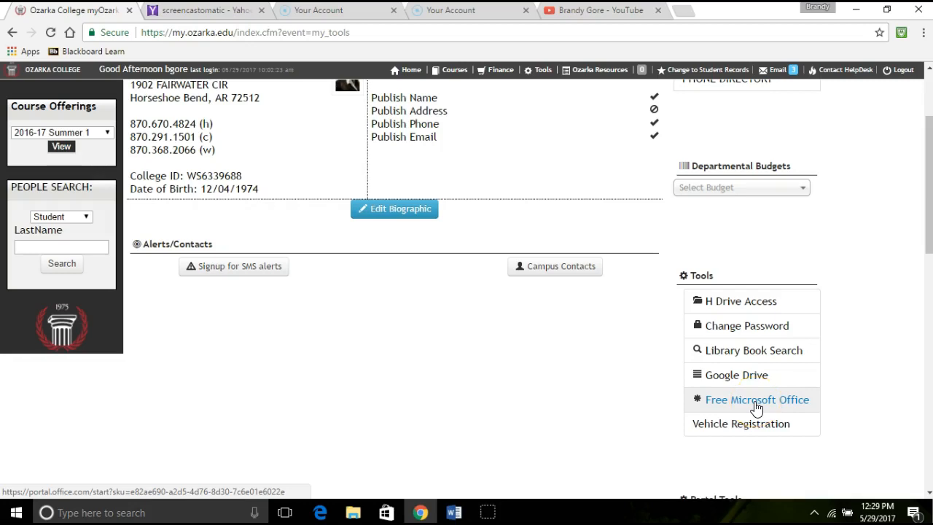
click(600, 374)
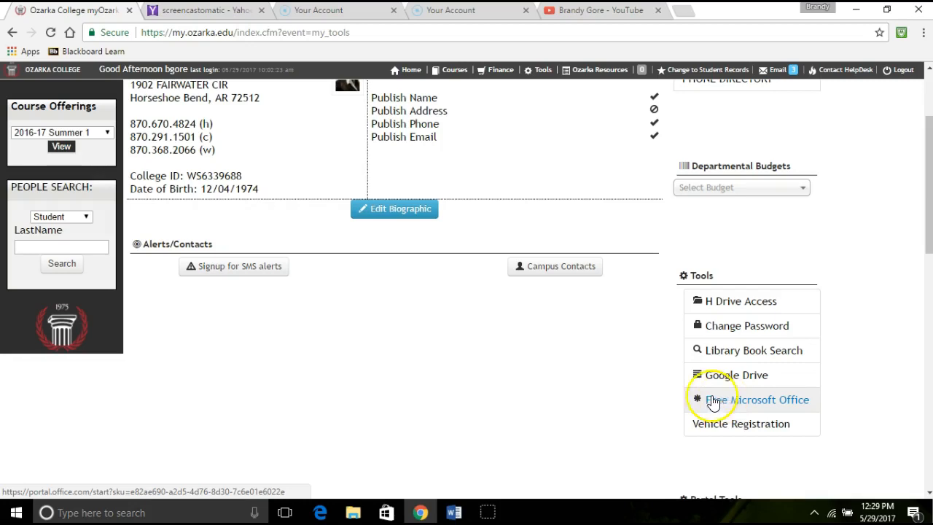
Step: Switch to Word, create a blank document and set the font to Times New Roman, size 12
click(453, 512)
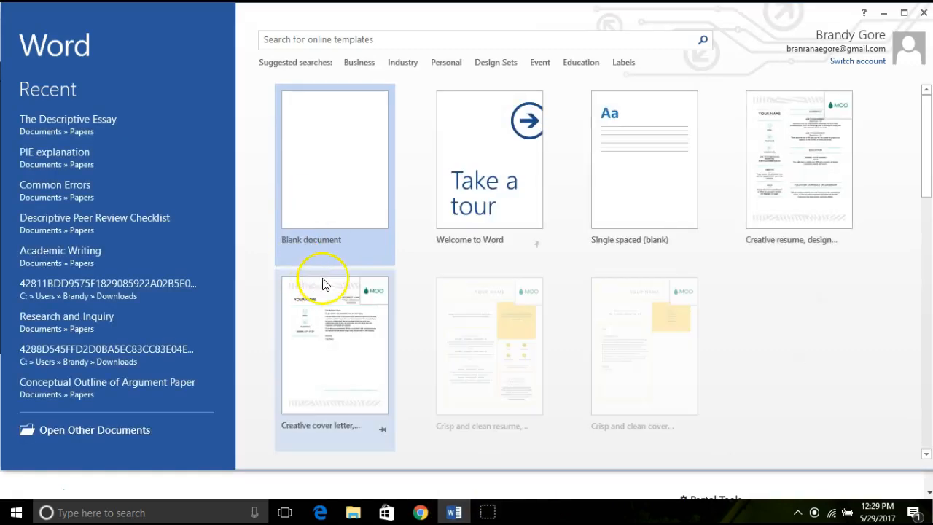
click(329, 178)
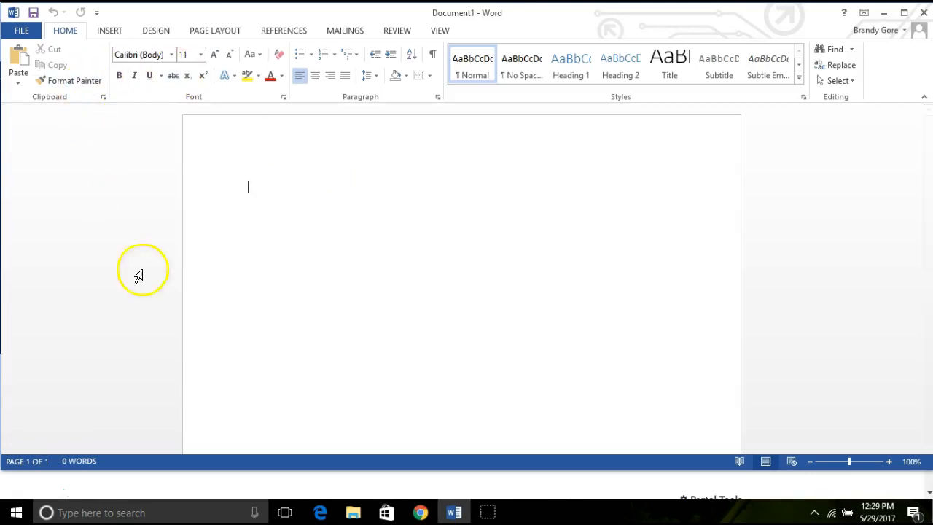
click(171, 55)
click(161, 188)
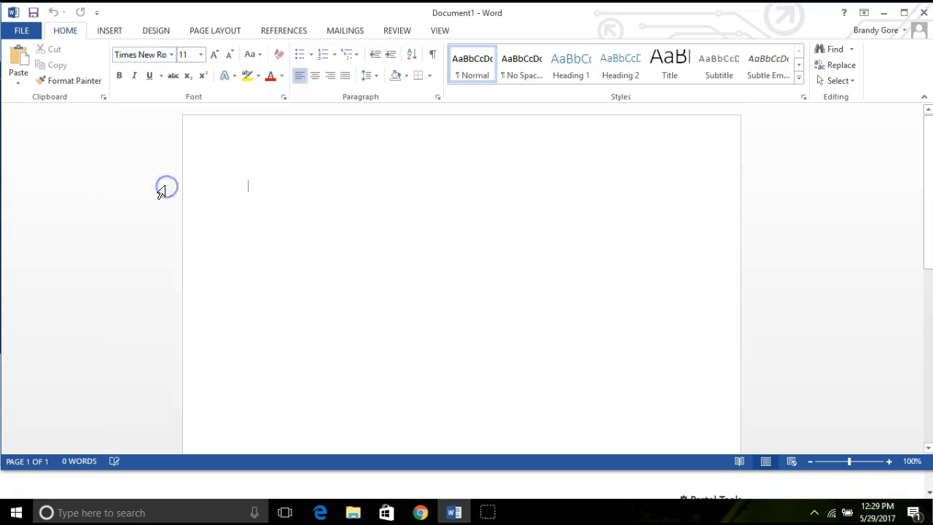
click(203, 58)
click(188, 121)
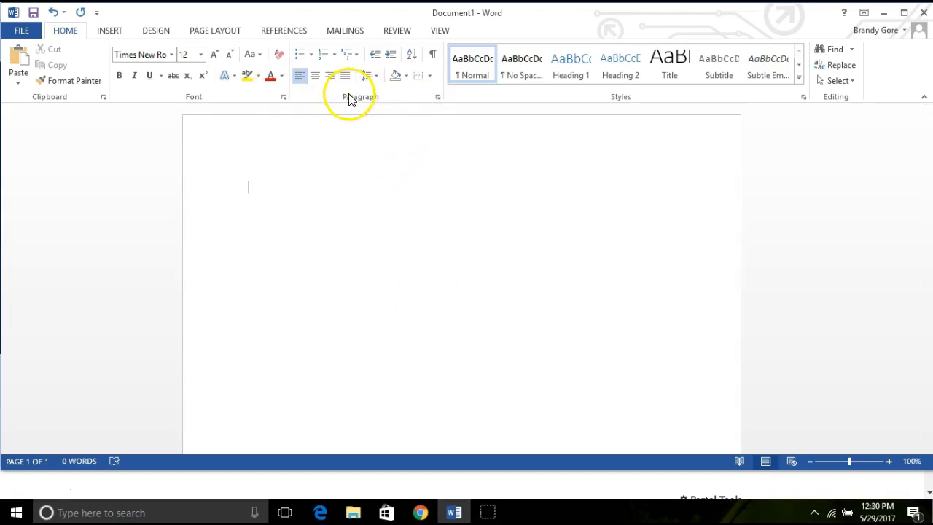
Step: Set paragraph spacing to 0 pt after, no added space between same-style paragraphs, and double line spacing
click(438, 99)
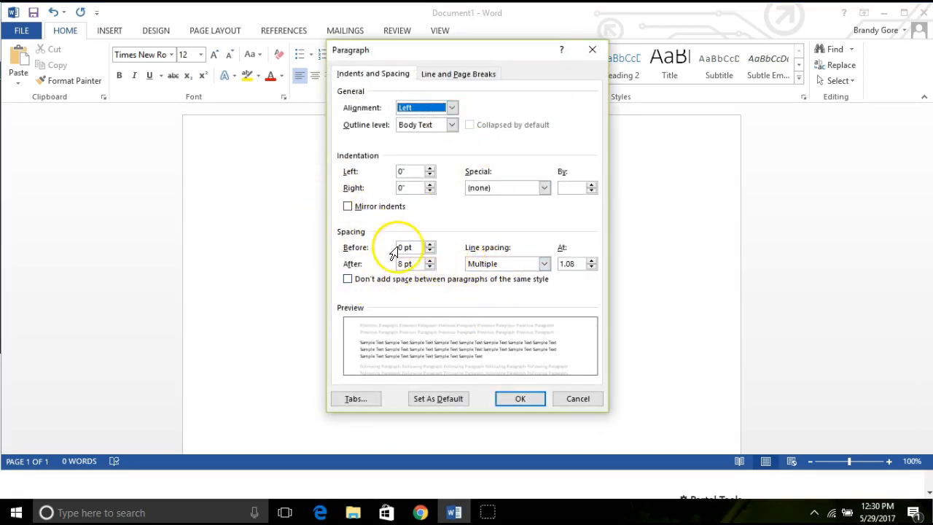
click(430, 267)
click(429, 267)
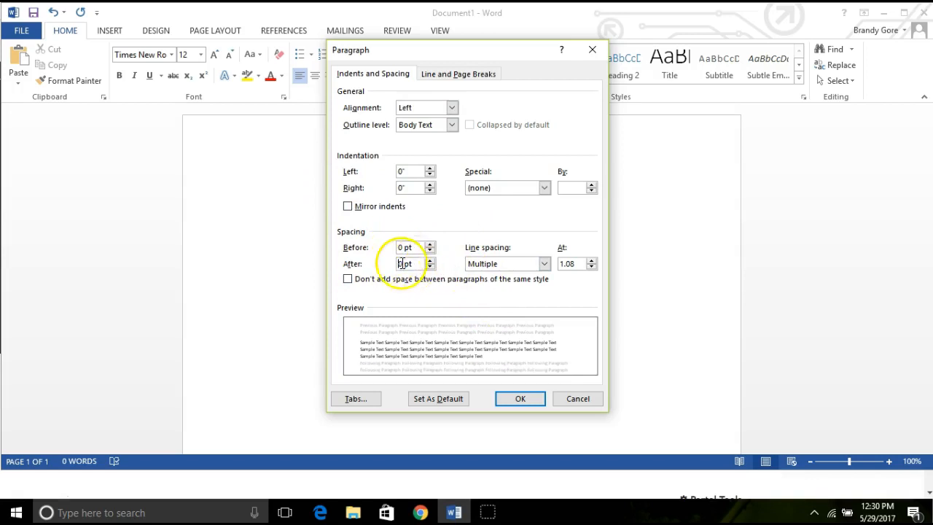
click(348, 281)
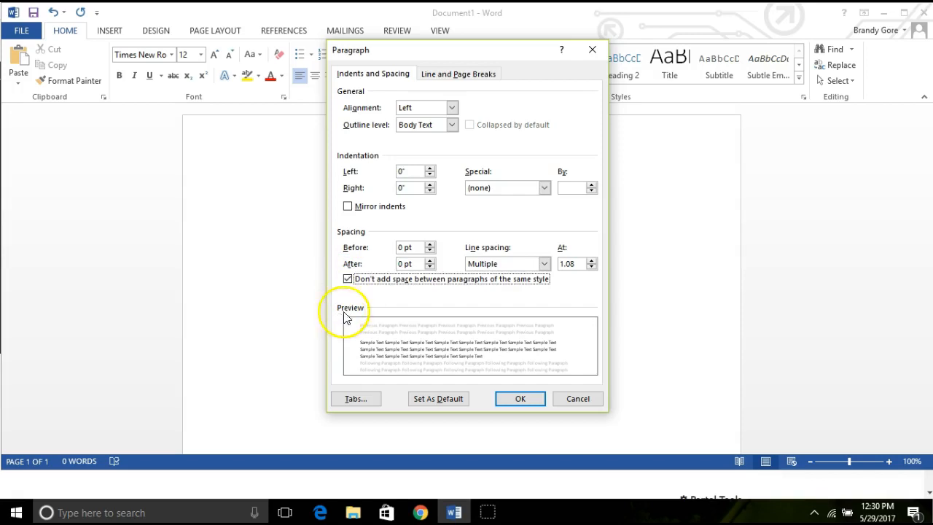
click(544, 266)
click(495, 286)
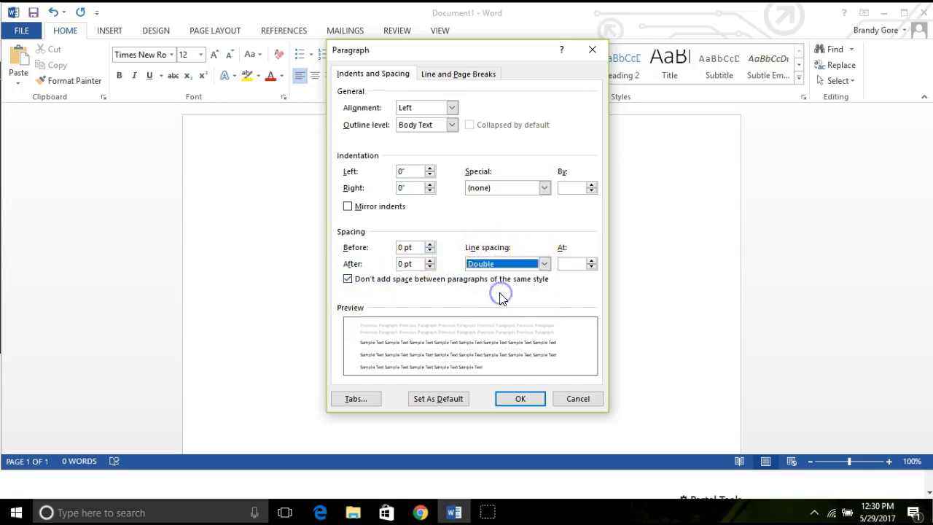
click(522, 399)
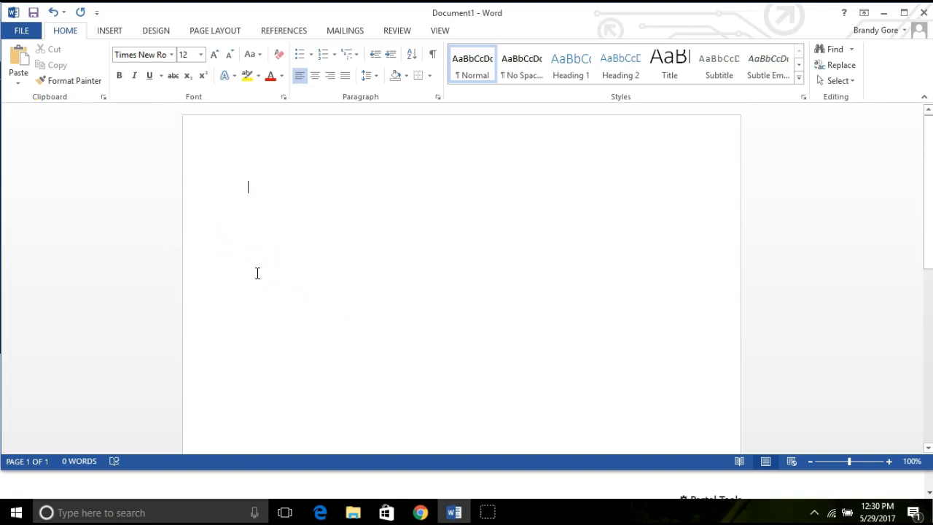
Step: Check the page margin presets for the Normal 1-inch setting, leaving the margins as they are
click(210, 33)
click(17, 81)
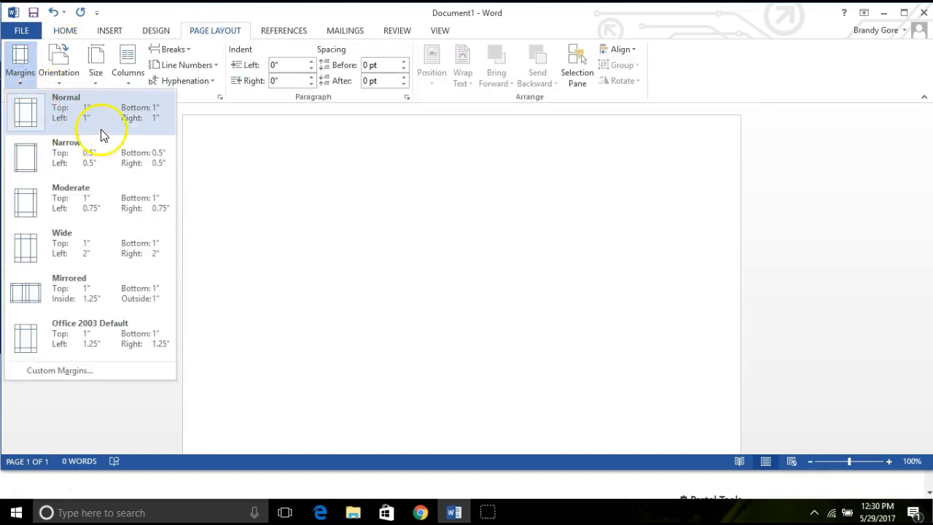
click(65, 30)
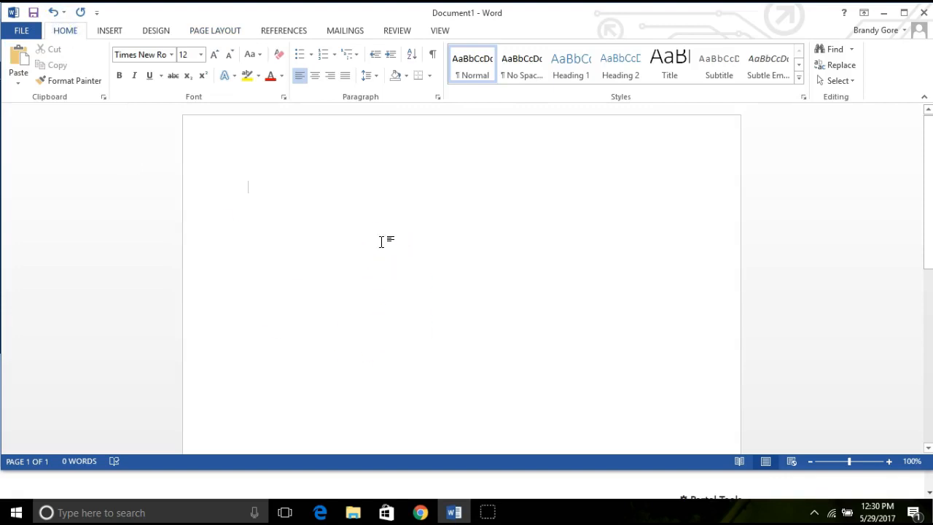
click(59, 268)
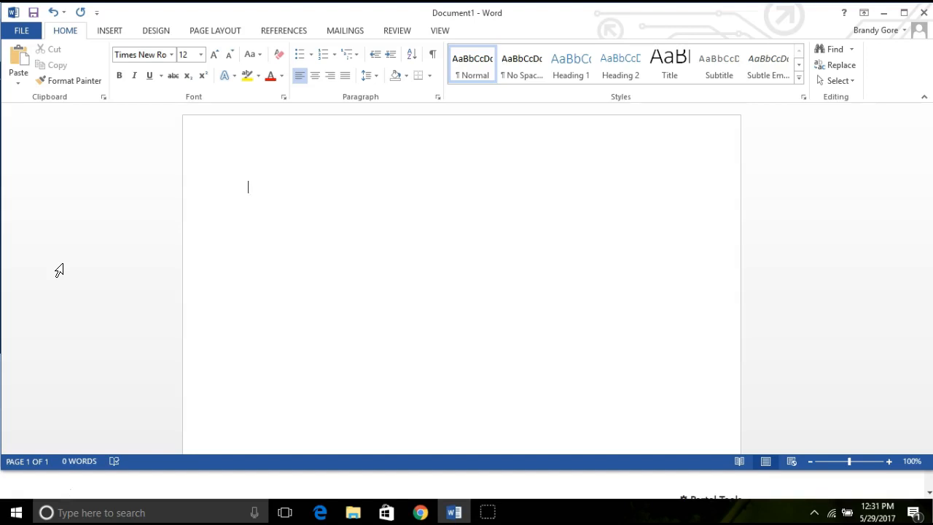
Step: Enter a four-line heading with the student's name, the instructor's title and name, English Composition I, and 29 May 2017
text(Jane Doe )
text(Instructore)
key(BackSpace)
text(Gore)
key(Return)
text(English )
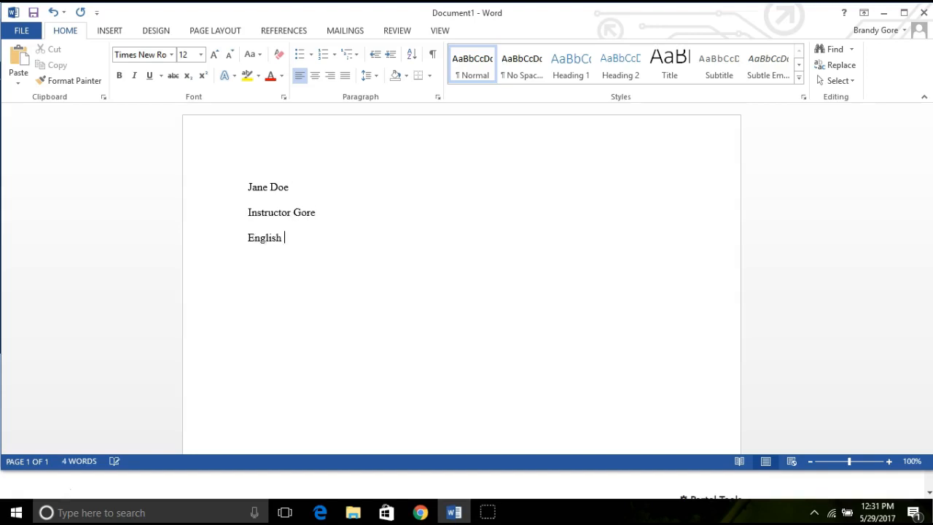
text(Composition I)
text(29 )
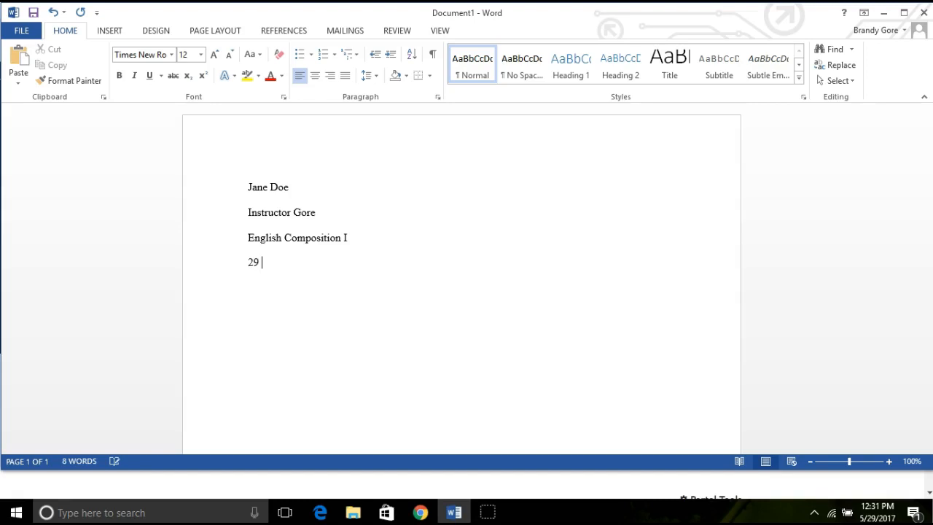
text(May 2017)
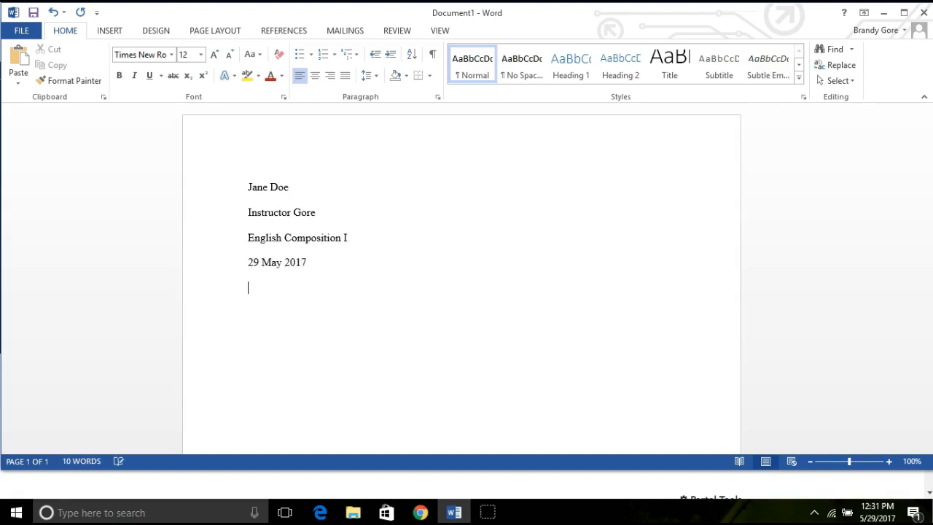
Step: Add a centred title line reading "Title Goes Here" below the date
key(Return)
click(312, 76)
text(Titl)
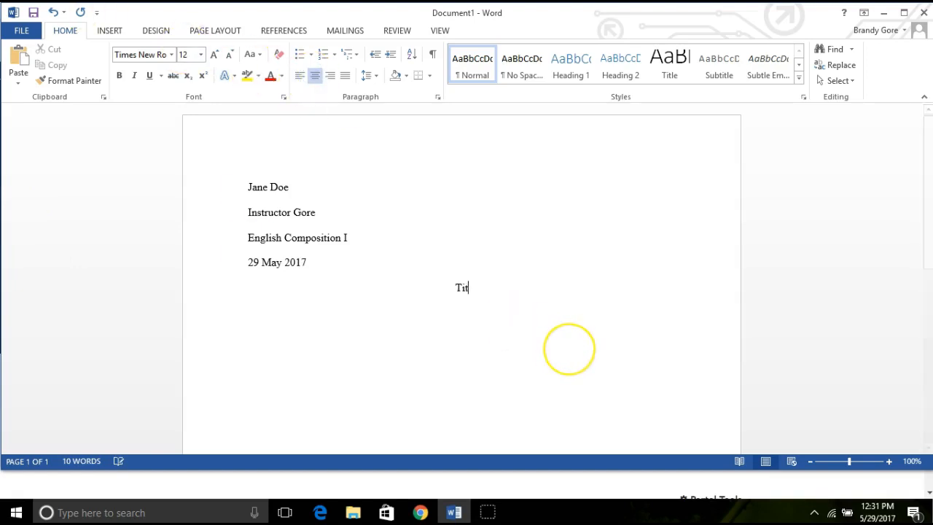
text(e Goes Here)
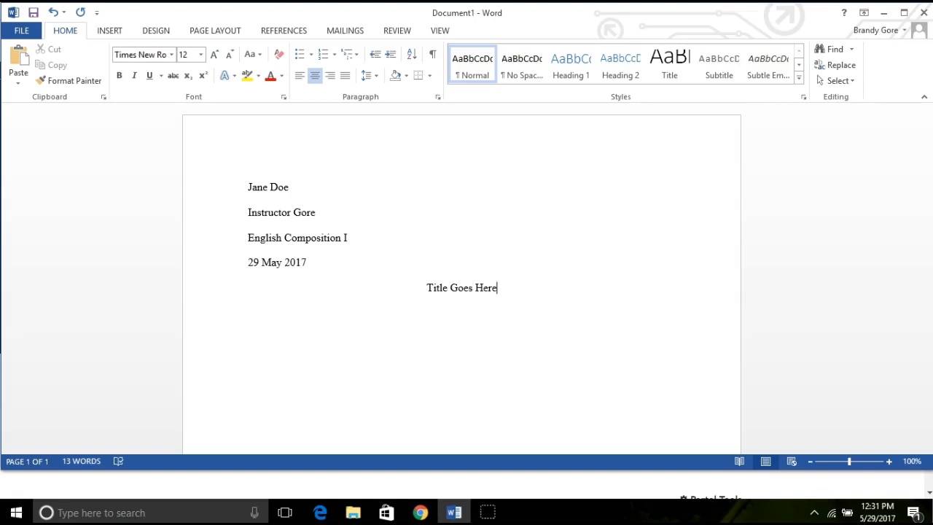
Step: Insert a Plain Number 3 page number in the page header and put the student's last name before it
click(108, 30)
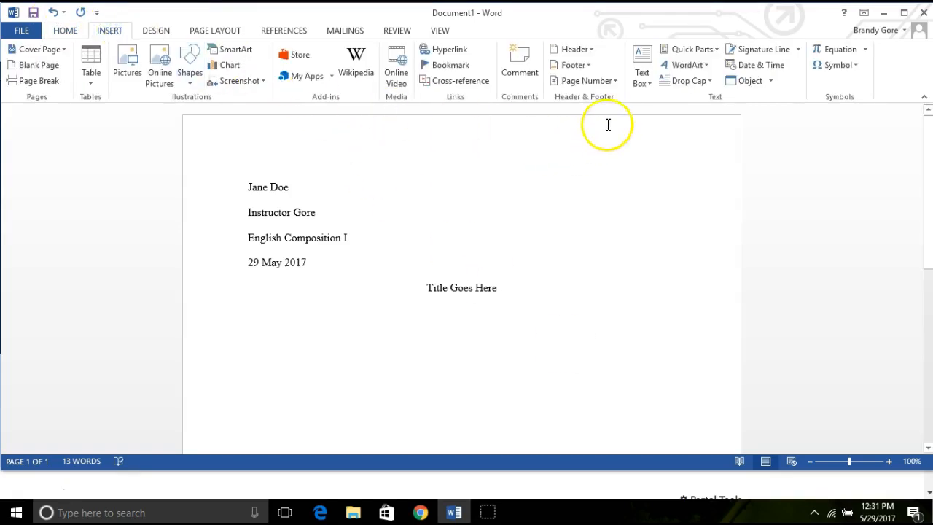
click(616, 81)
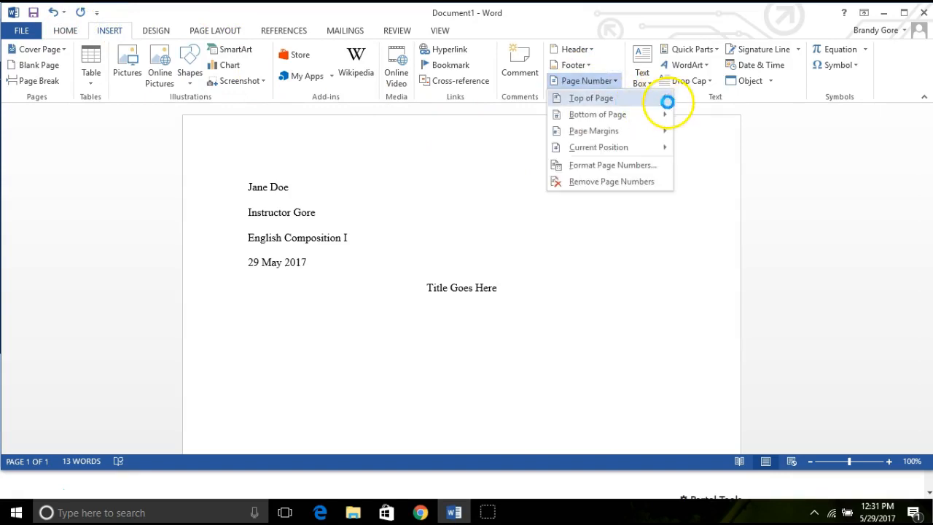
mouse_move(663, 101)
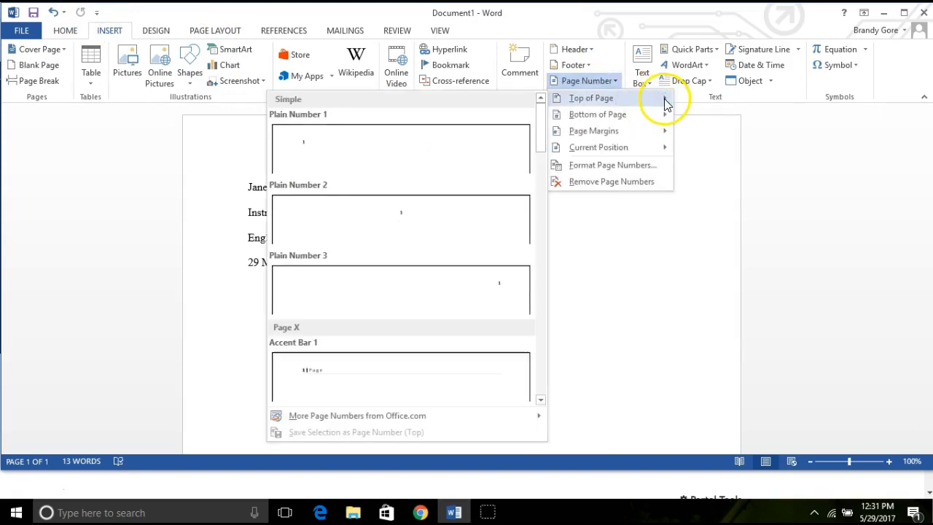
click(518, 278)
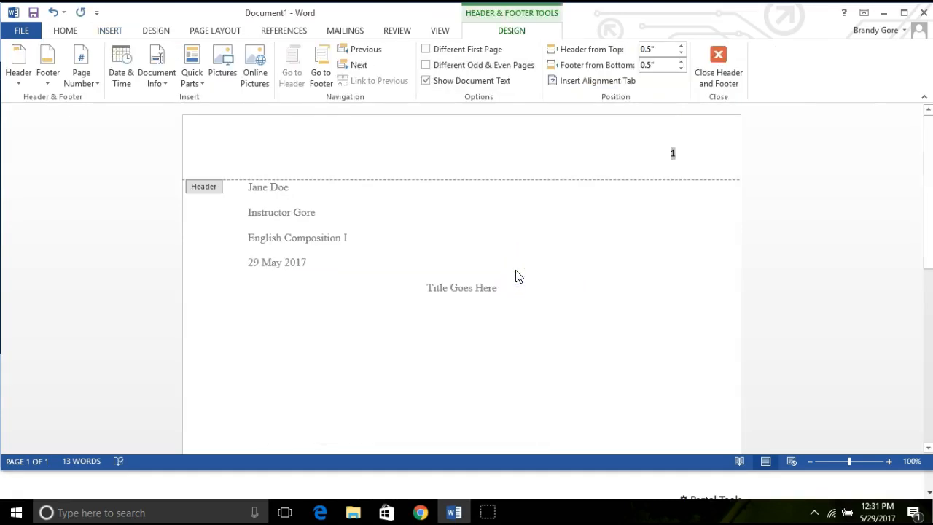
text(Doe)
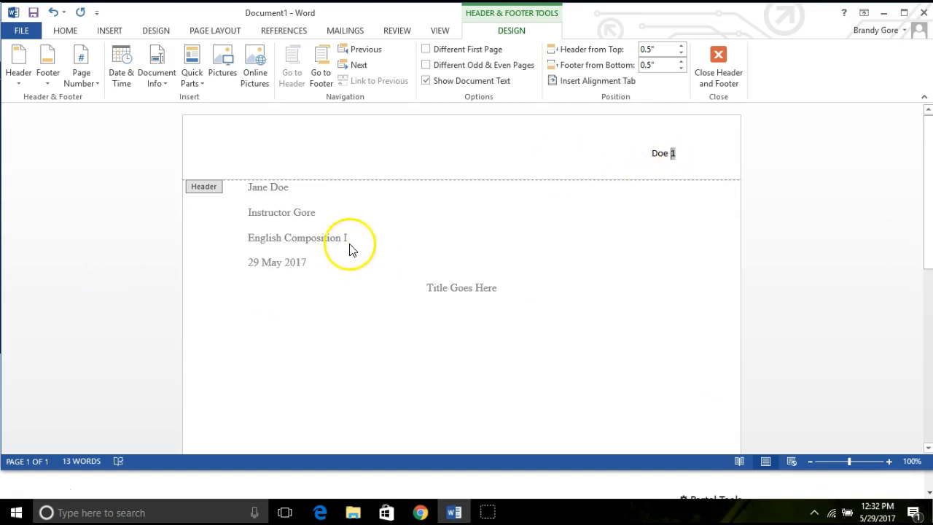
Step: Format the header's last name and page number in Times New Roman, size 12, and close the header
drag(651, 153, 679, 162)
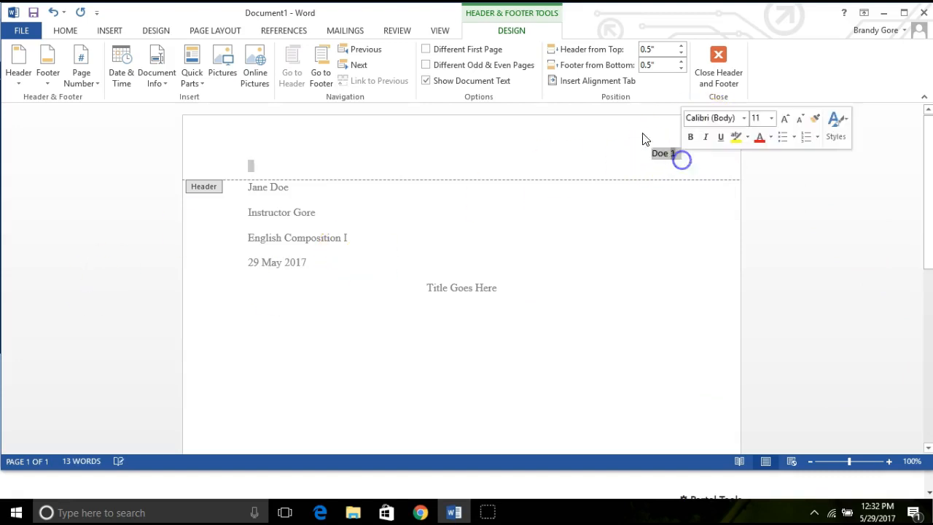
click(65, 30)
click(167, 54)
click(155, 137)
click(199, 55)
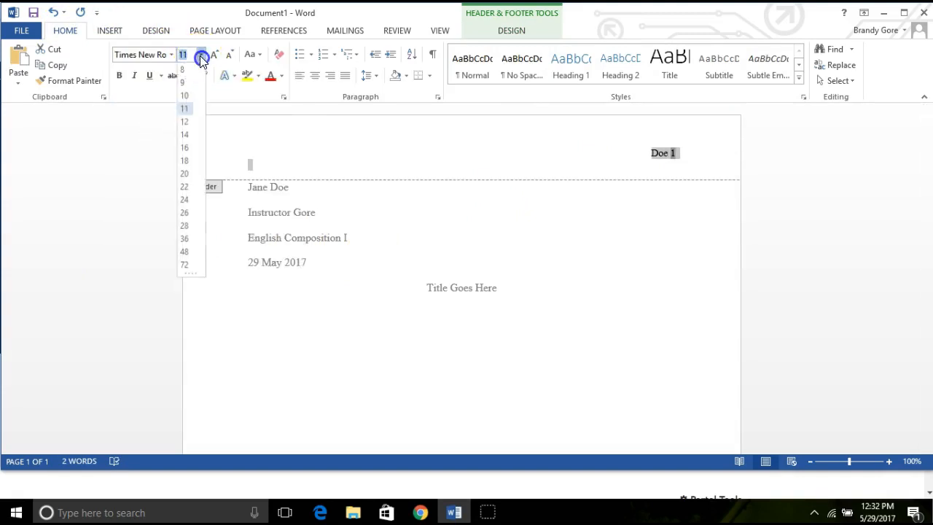
click(183, 124)
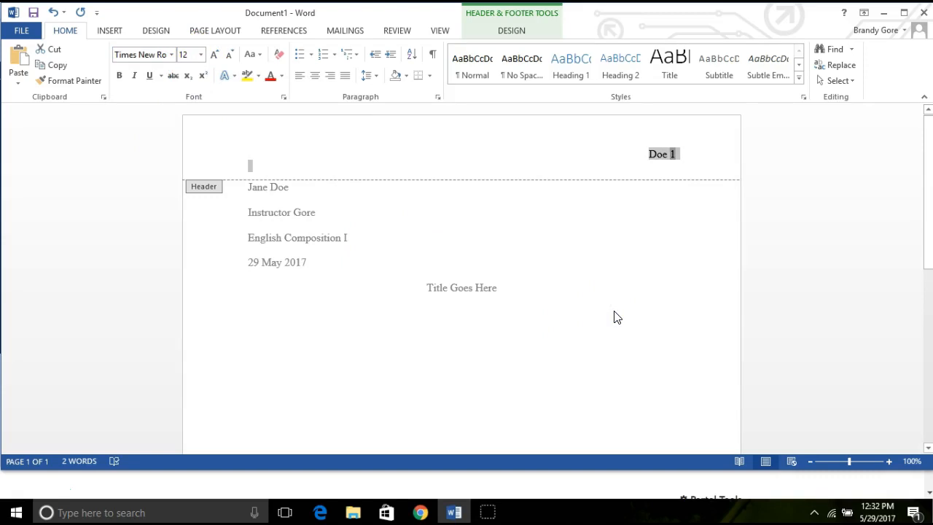
click(493, 31)
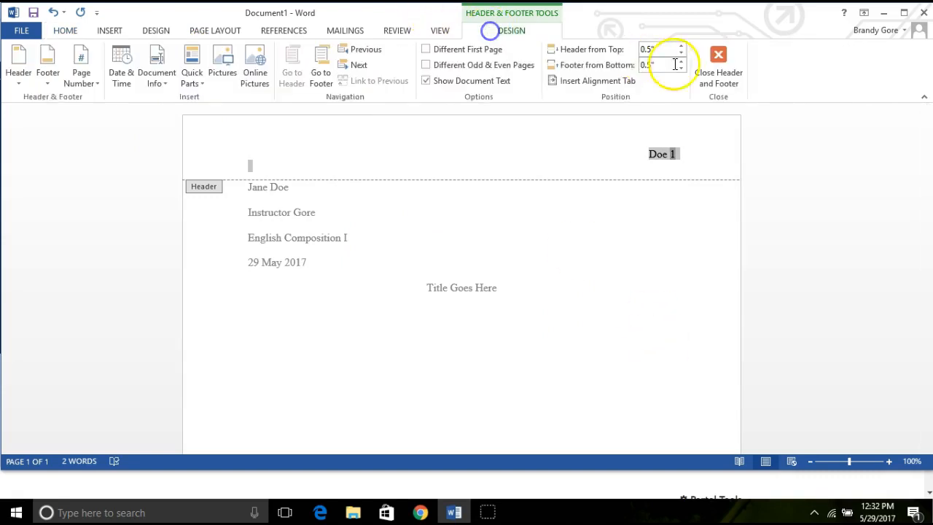
click(718, 69)
Step: Below the title, start a left-aligned, indented paragraph reading "The introduction begins here."
click(515, 295)
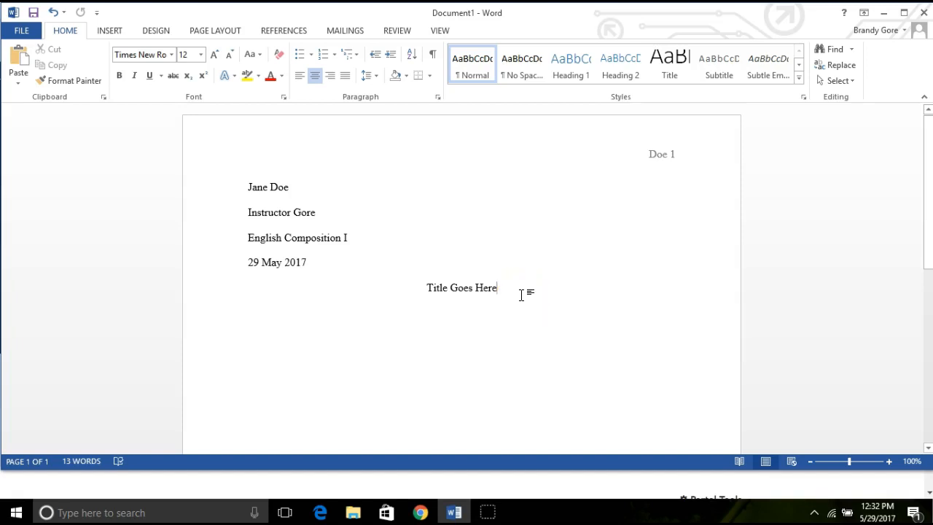
key(Return)
click(300, 75)
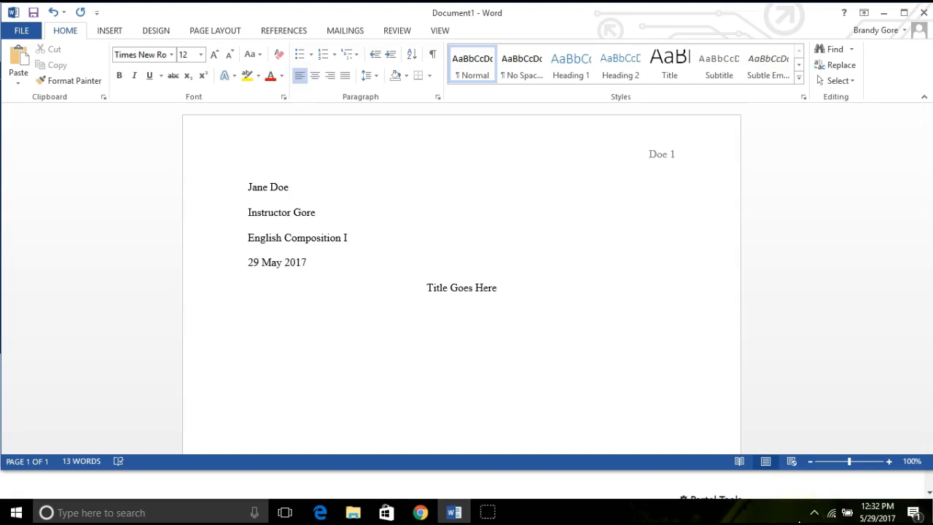
key(Tab)
text(The introduction b)
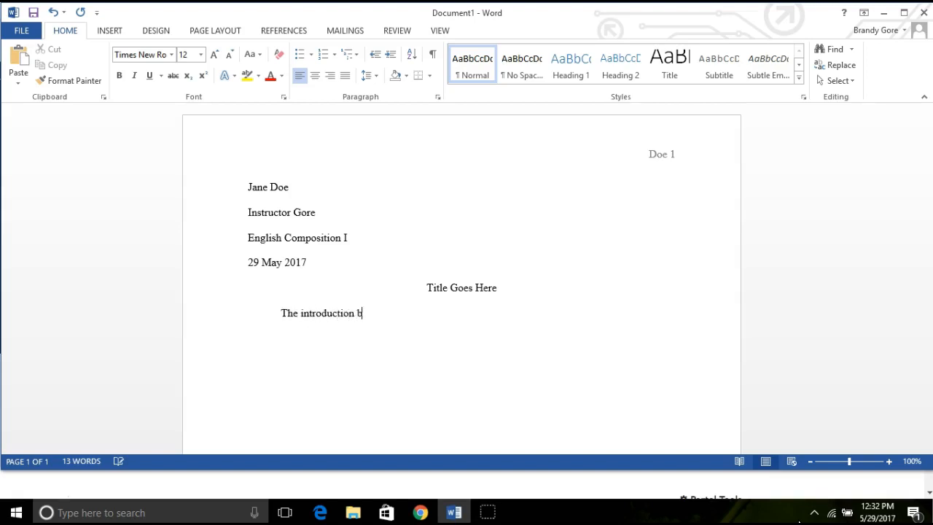
text(egins bere.)
Step: Advance past the introduction with blank lines to the first line of page 4
key(ctrl+Return)
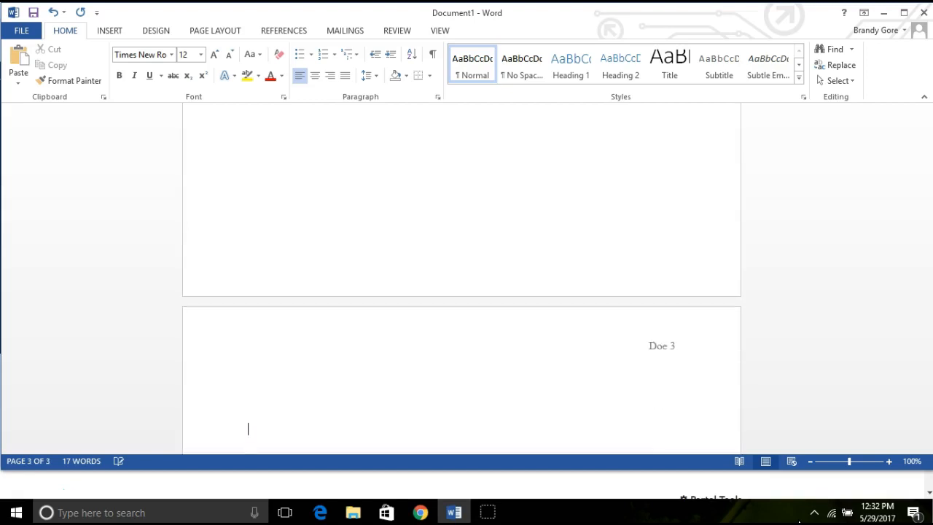
key(Return)
key(Return)
key(Return)
key(Return)
key(Return)
key(Return)
key(Return)
key(Return)
key(Return)
key(Return)
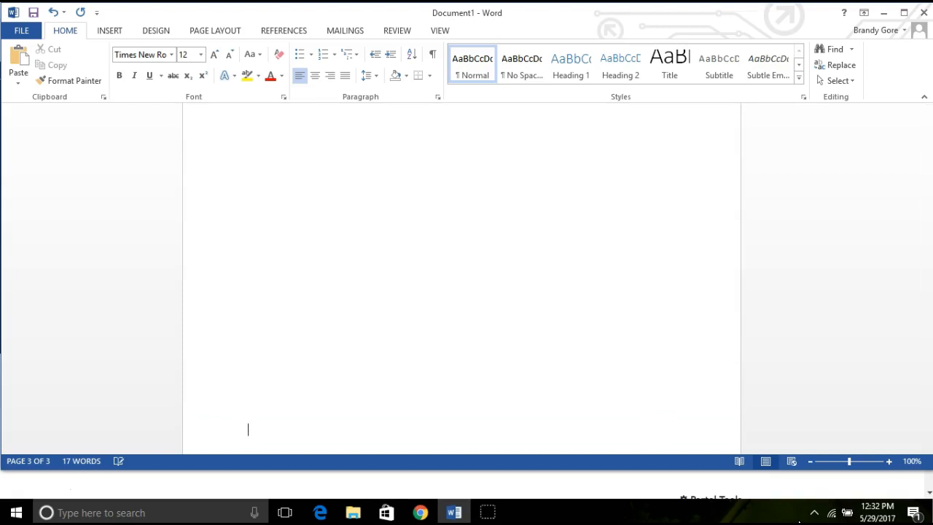
key(Return)
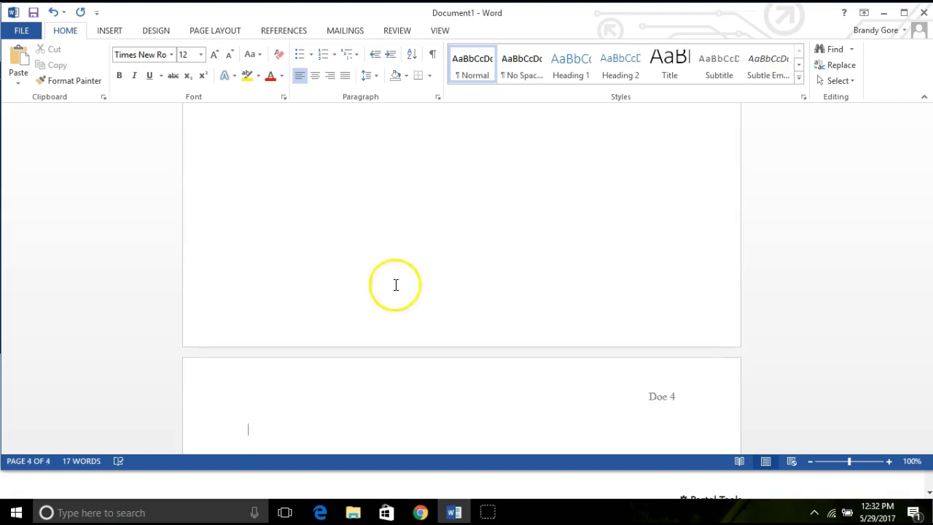
Step: Add a centred "Works Cited" heading at the start of page 4 and begin a new line below it
click(315, 75)
text(Works Cited)
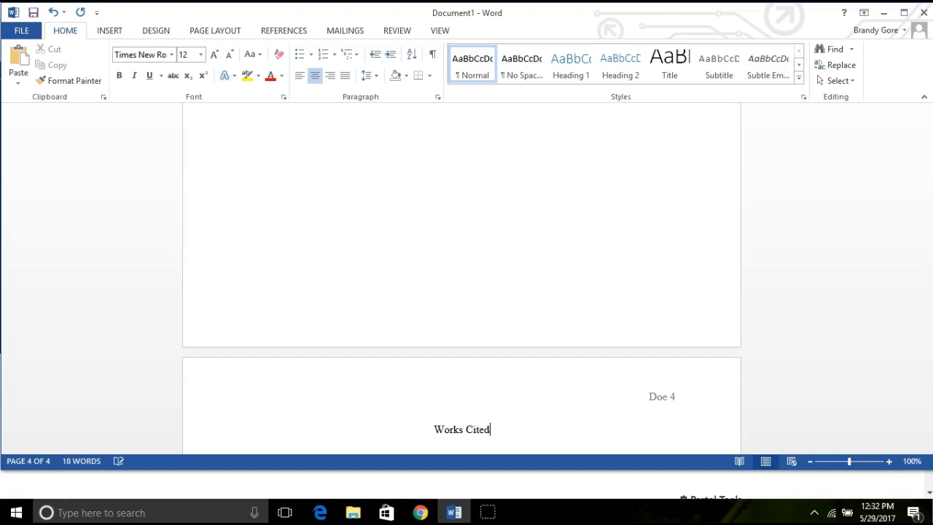
key(Return)
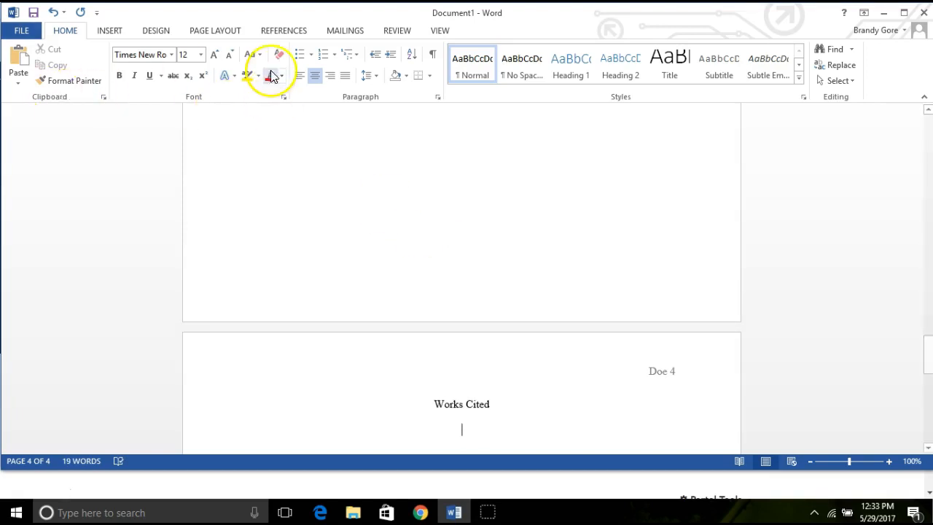